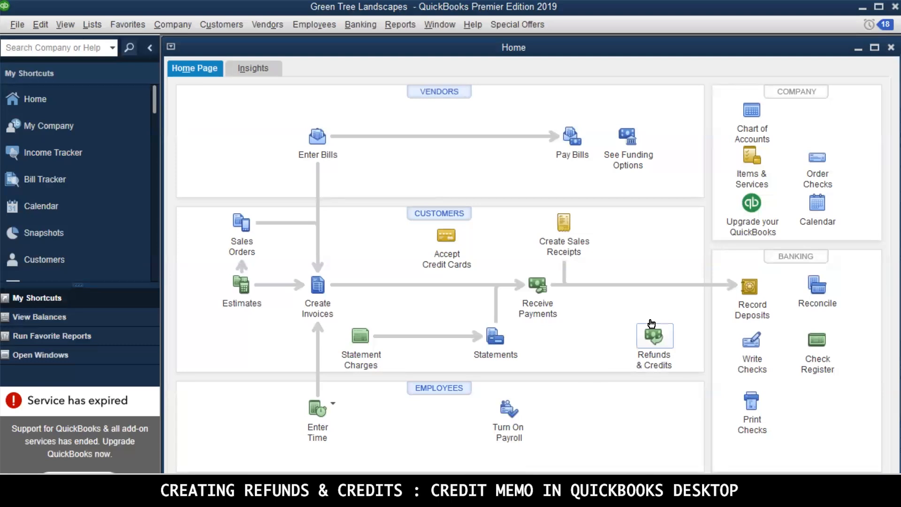
Start a new credit memo for the JDC Company customer and add the Gardening item on its first line
click(652, 325)
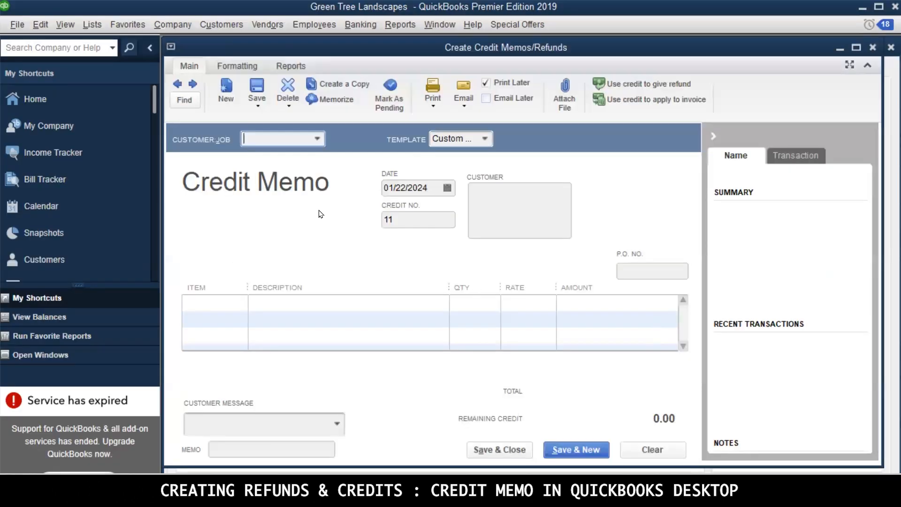
click(318, 139)
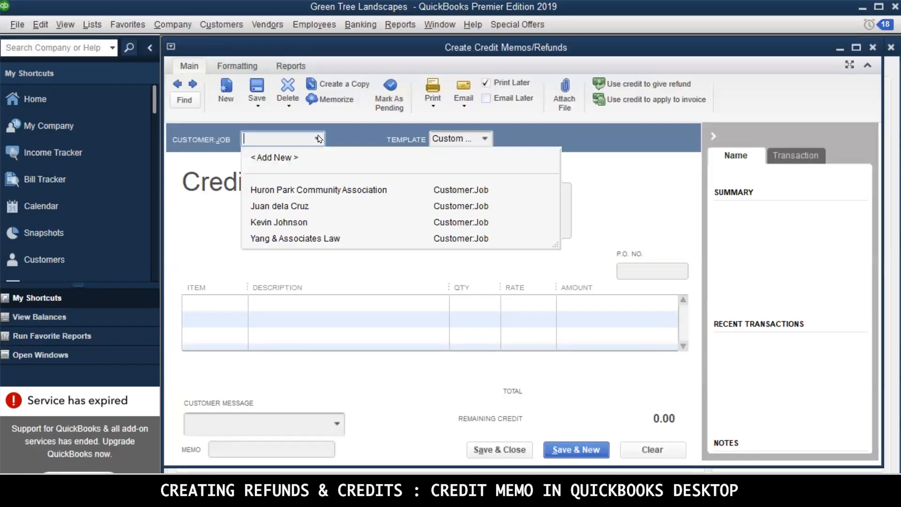
click(302, 207)
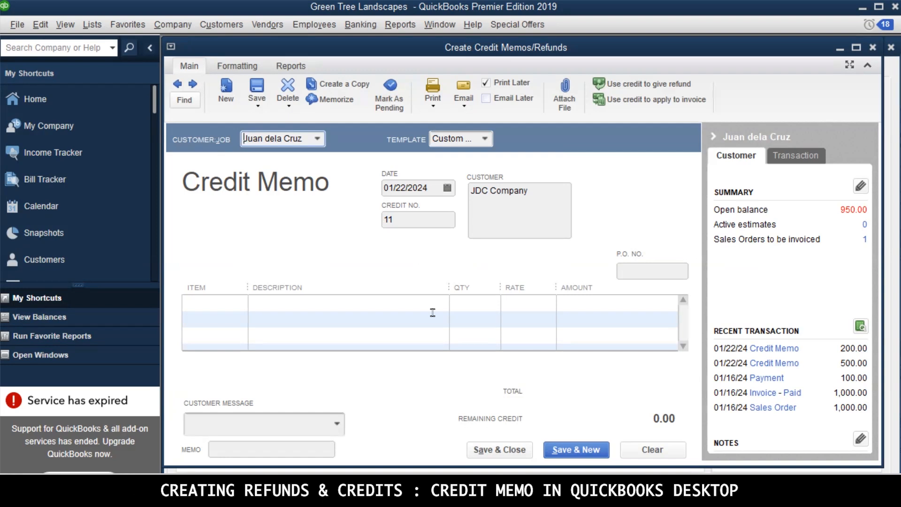
click(236, 305)
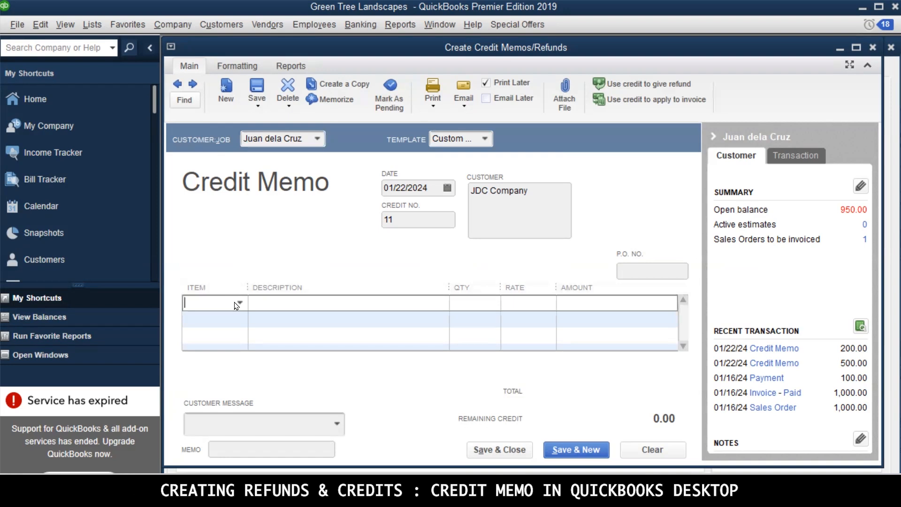
click(237, 304)
click(224, 372)
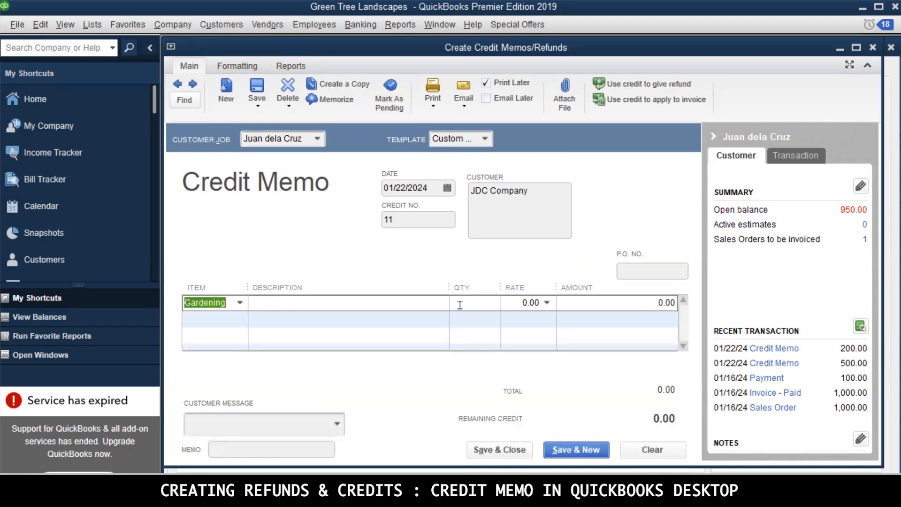
Describe the Gardening line as "To refund services amounting to 500 pesos due to late project completion."
click(415, 301)
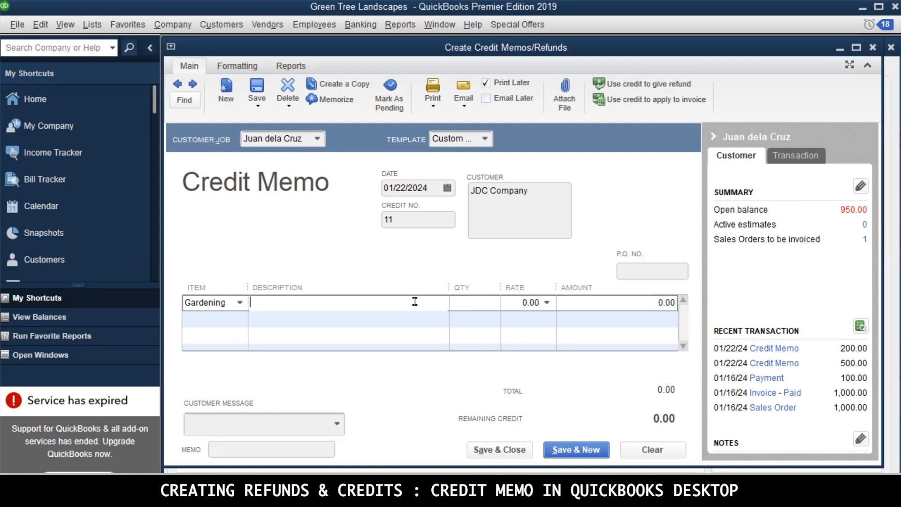
text(To refund services amounitng)
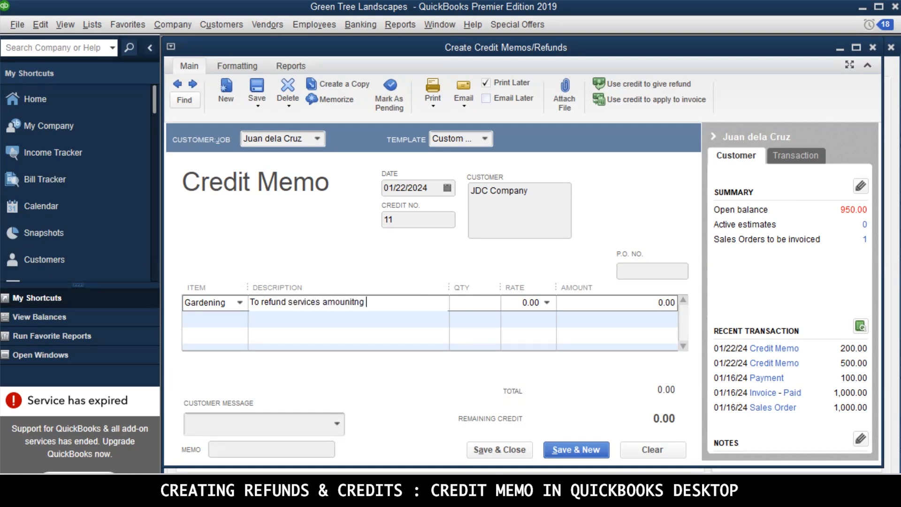
key(BackSpace)
key(BackSpace)
key(BackSpace)
key(BackSpace)
key(BackSpace)
text(nting to 500 pesos due)
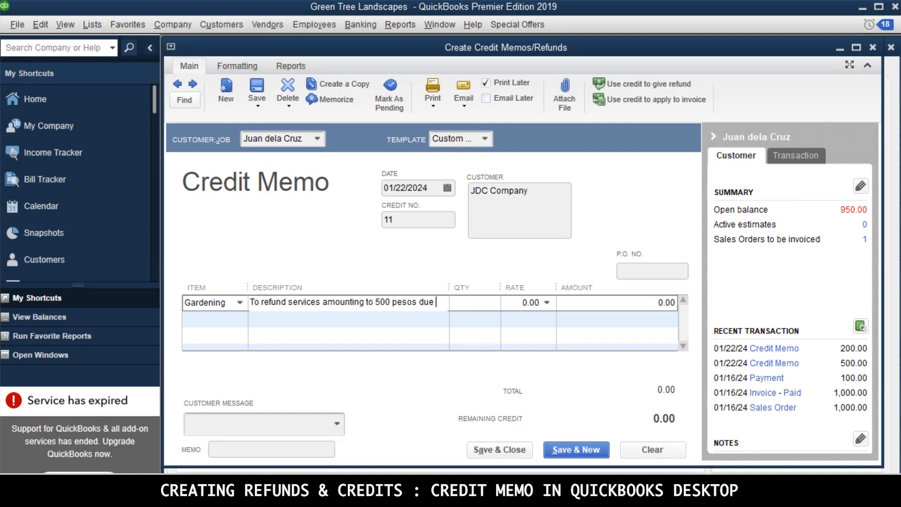
text( to late )
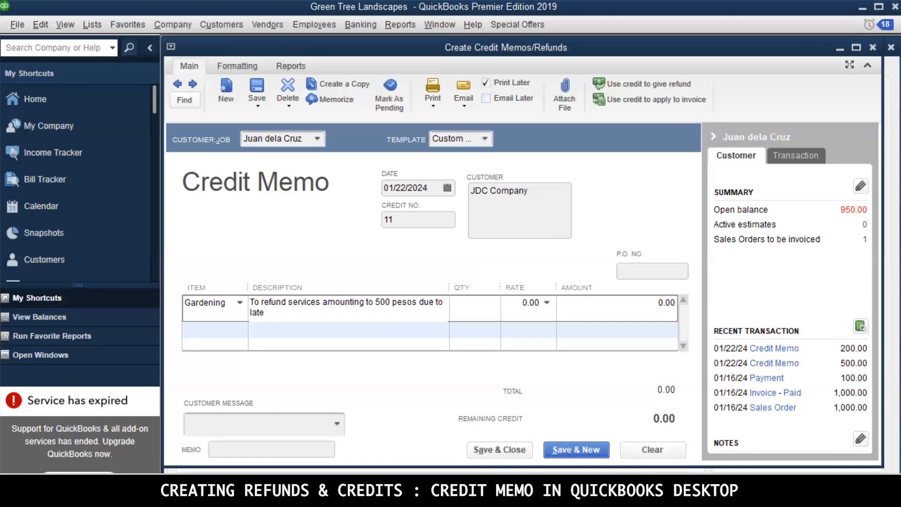
text(project completion.)
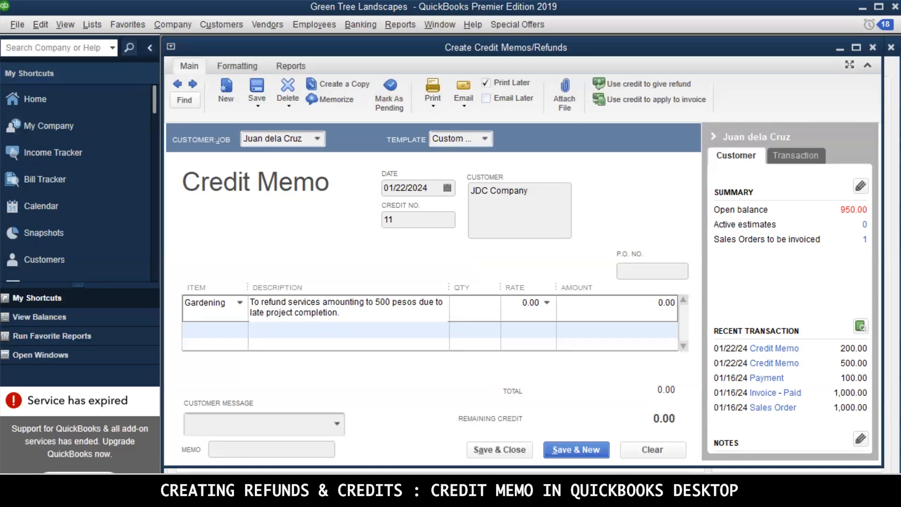
Set the Gardening line's quantity to 1 and its rate to 500
click(467, 305)
text(1)
click(525, 301)
text(500)
key(Tab)
Enter "Late project completion" as the credit memo's memo text
click(347, 308)
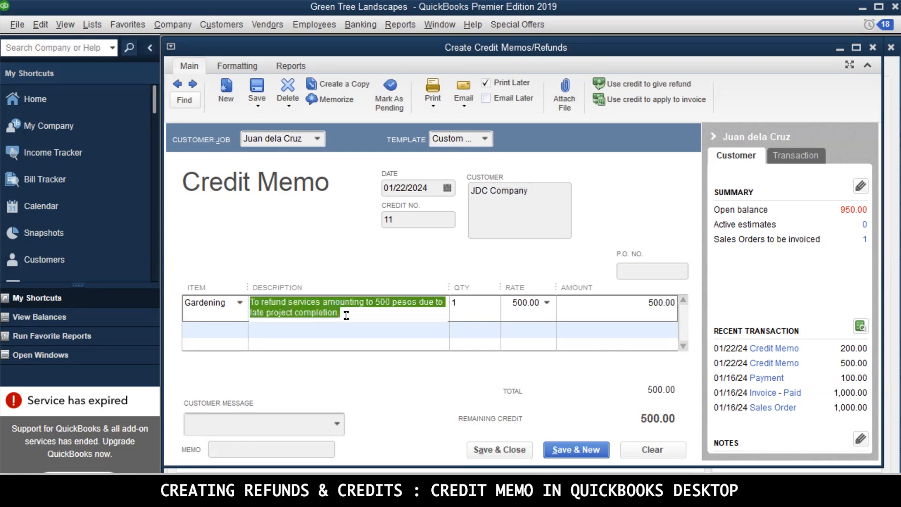
drag(339, 312, 242, 308)
click(294, 449)
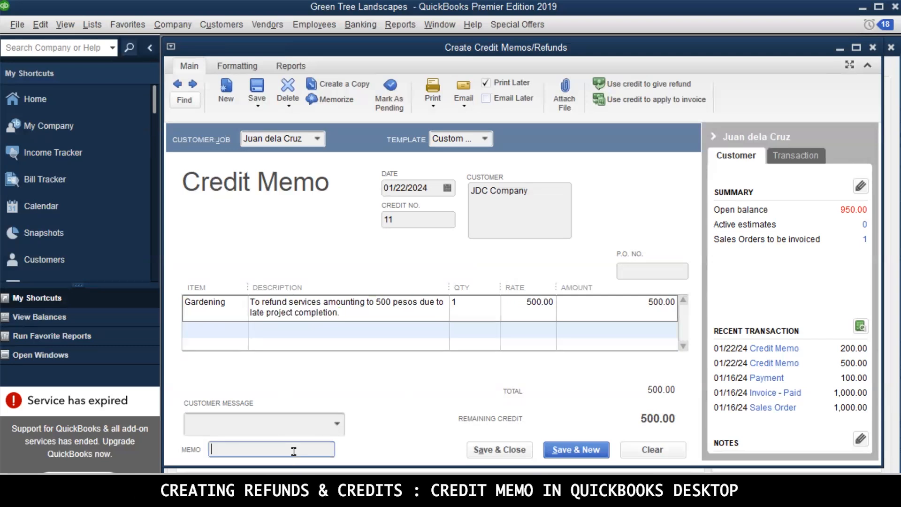
text(Late project completion)
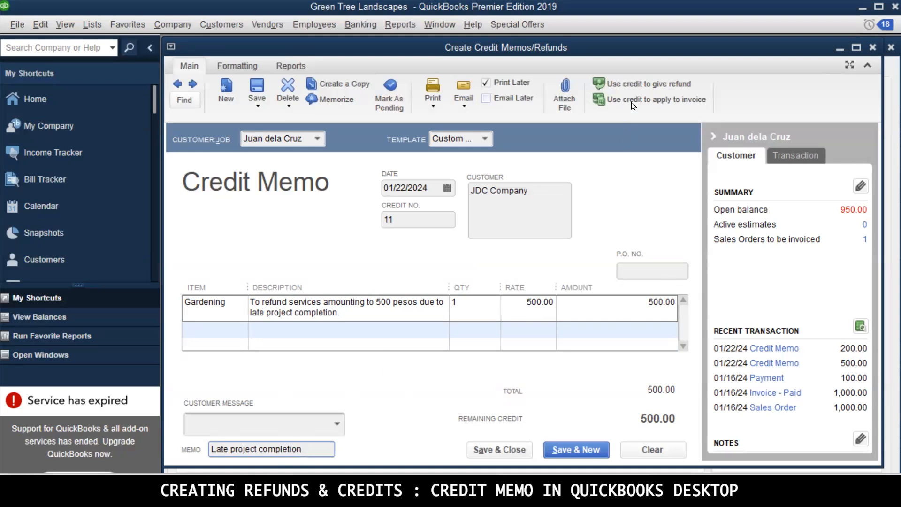
Use the credit to give a refund by check, paid from the Cash in Bank:BPI - GTCo account
click(682, 87)
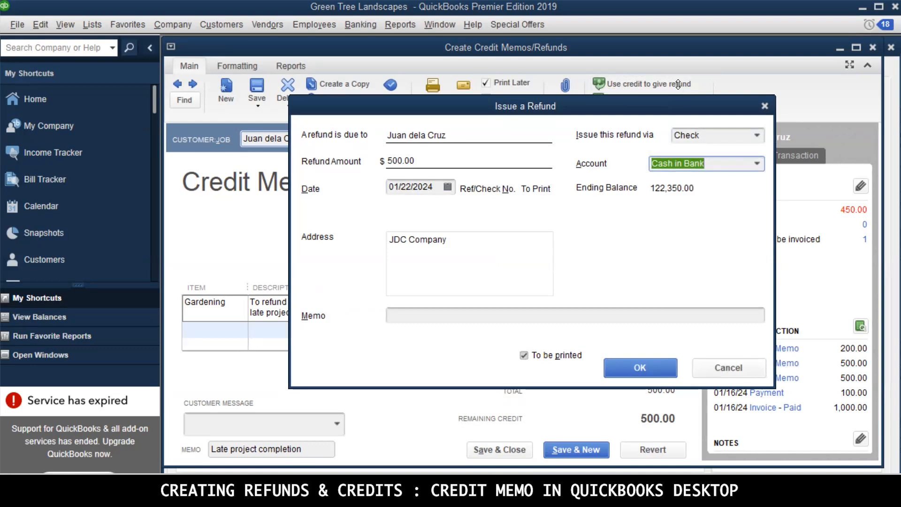
click(713, 136)
click(757, 136)
click(756, 137)
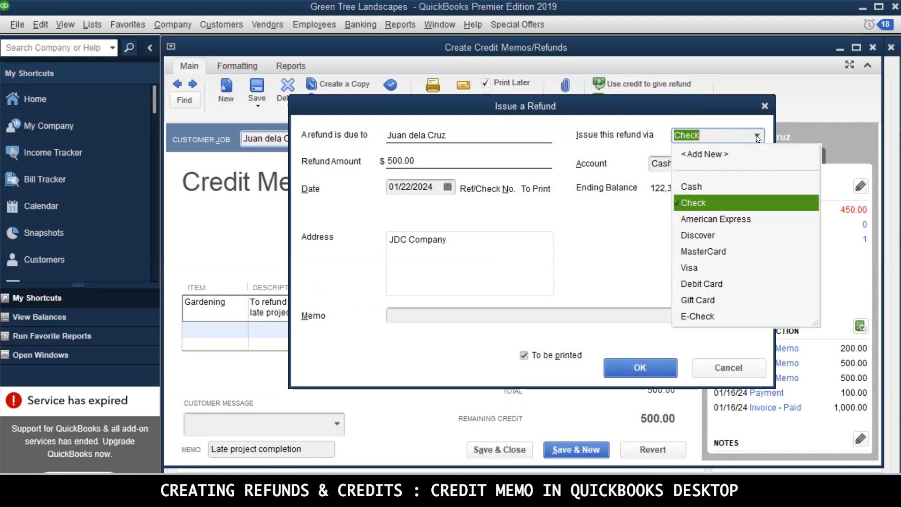
click(757, 137)
click(761, 168)
click(761, 168)
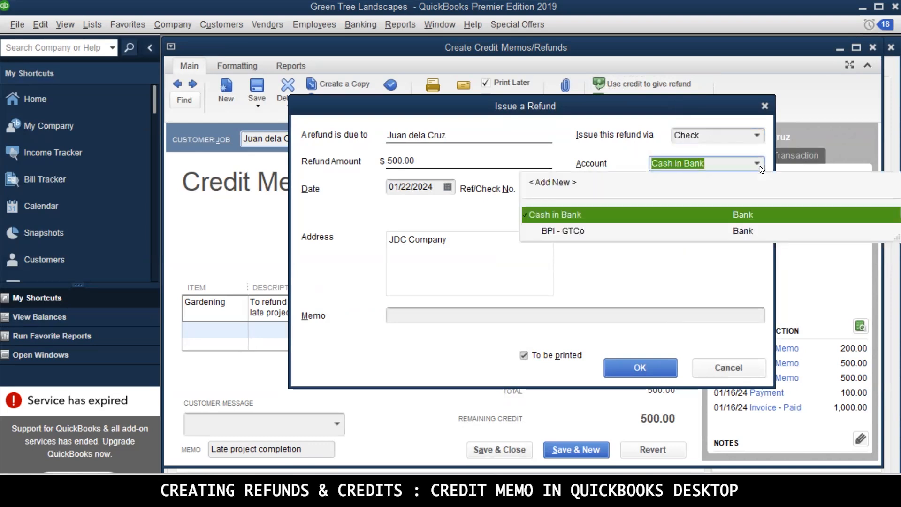
click(558, 228)
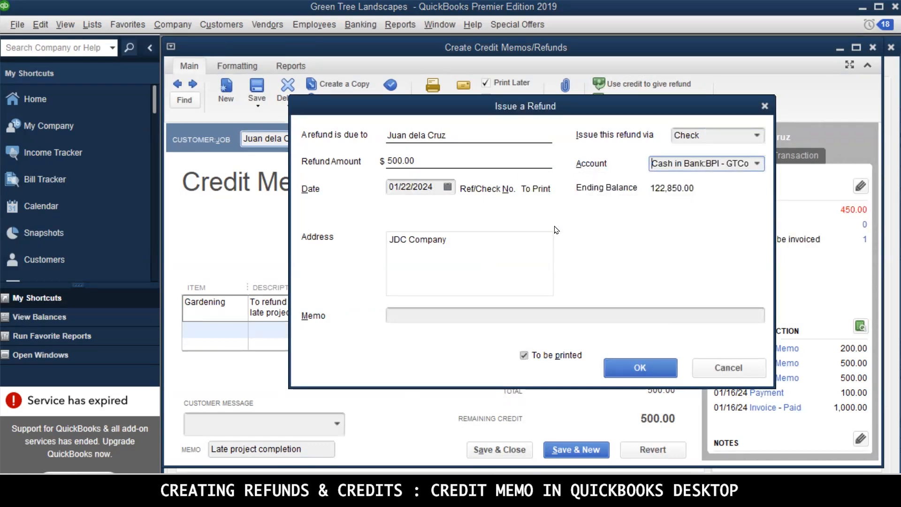
Add the refund memo "To issue refund for JDC Co", issue the refund, and save and close the credit memo
click(436, 314)
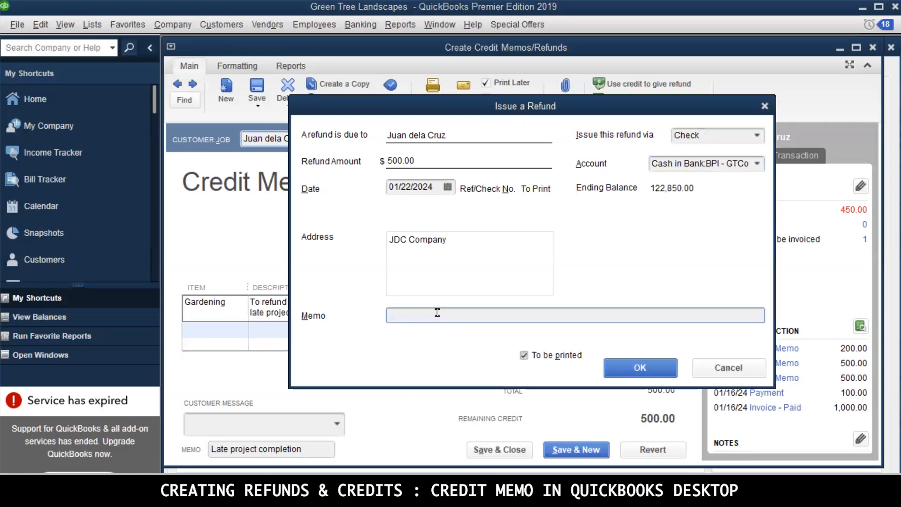
text(To issue refund for JDC Co)
click(629, 368)
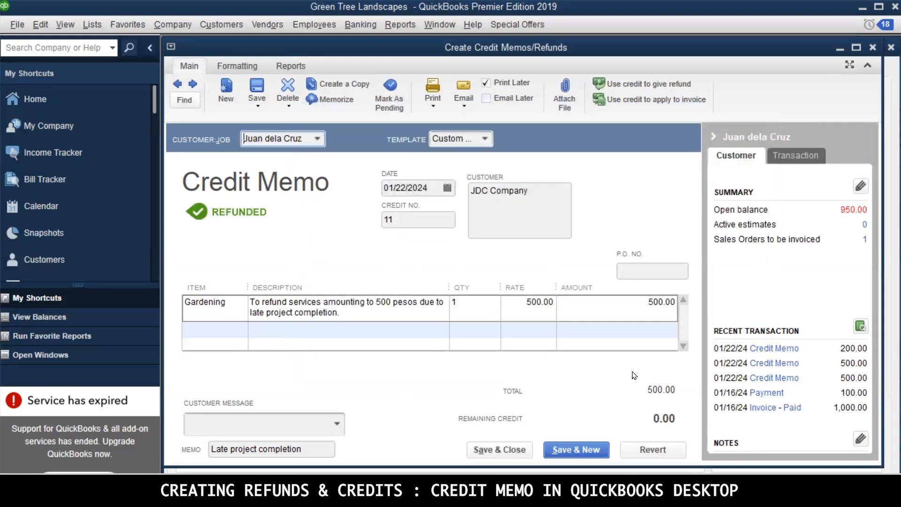
click(519, 450)
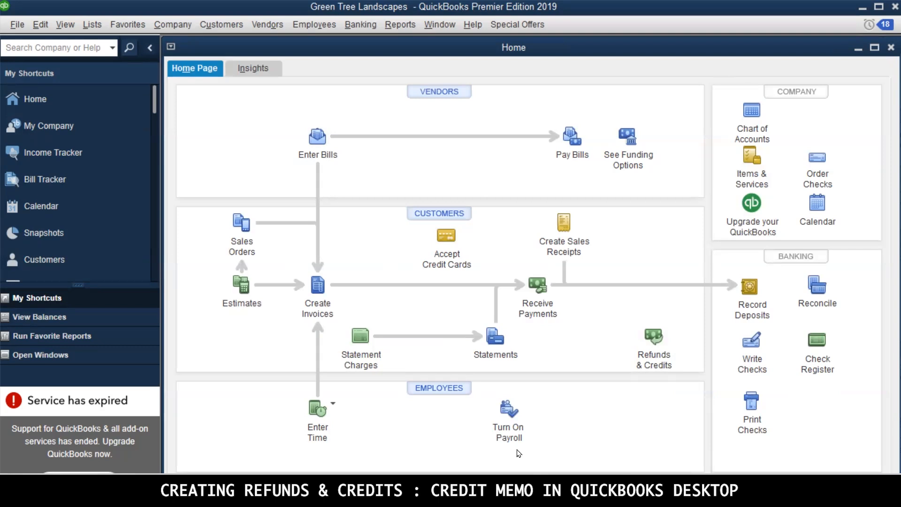
Create another credit memo for the JDC Company customer with Gardening as the first line item
click(657, 335)
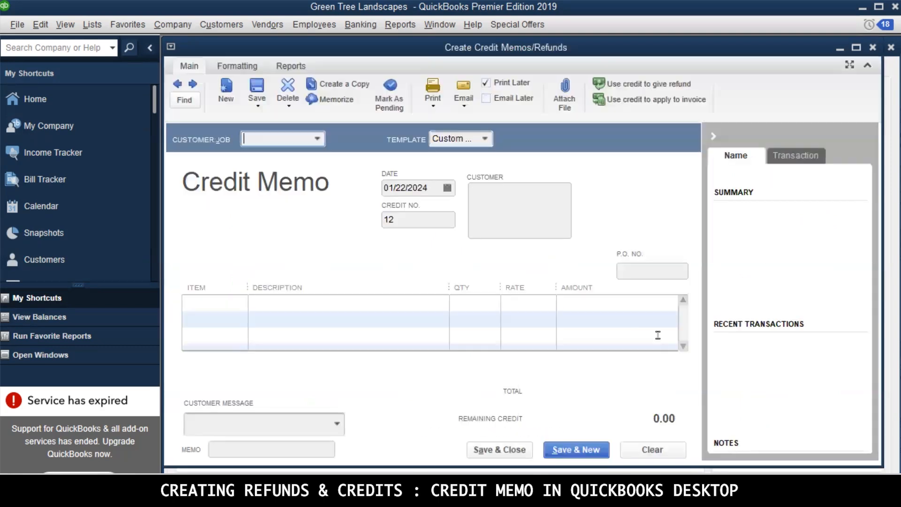
click(316, 140)
click(269, 205)
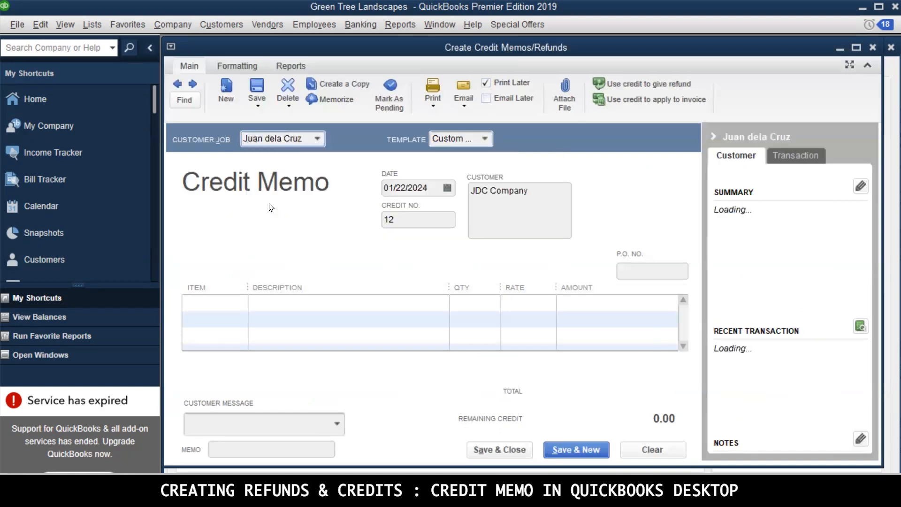
click(237, 298)
click(239, 302)
click(221, 371)
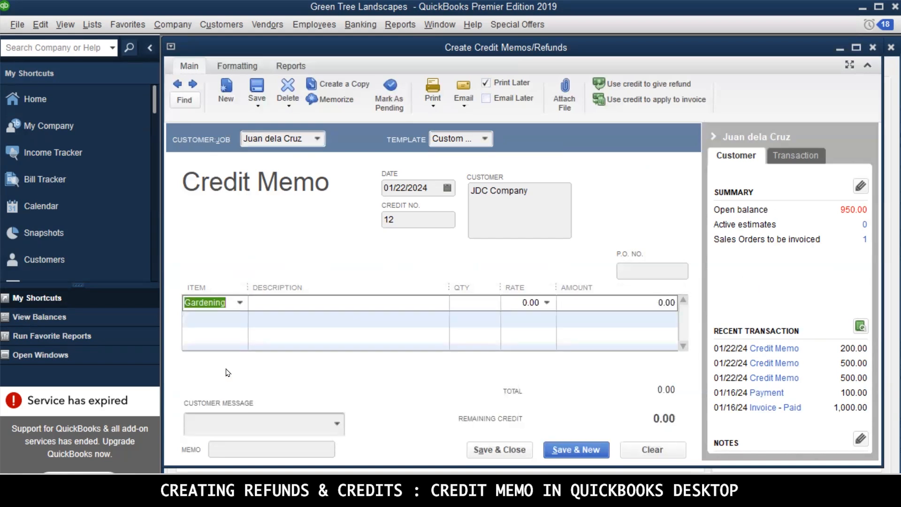
Enter "Credit Memo to be applied to unpaid invoices" as the Gardening line's description
click(347, 302)
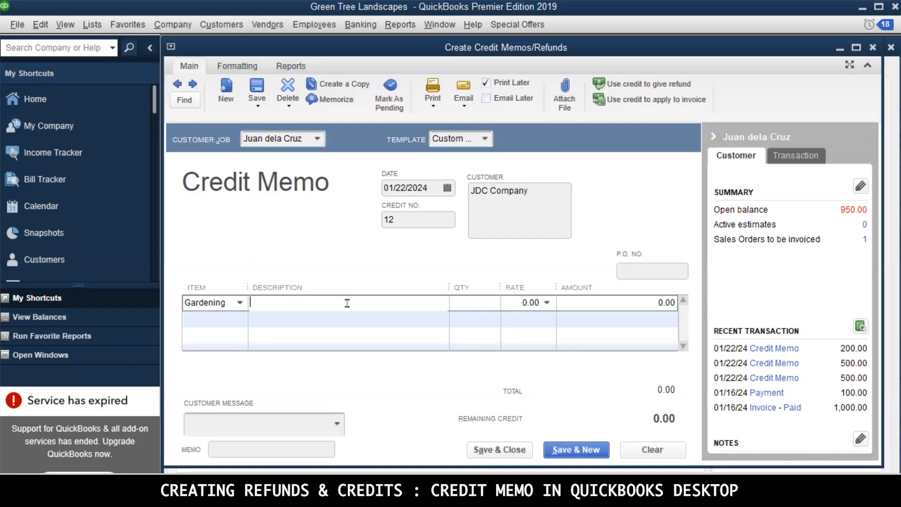
text(a)
key(BackSpace)
text(Credit Memo to be applied to unpaid invoices)
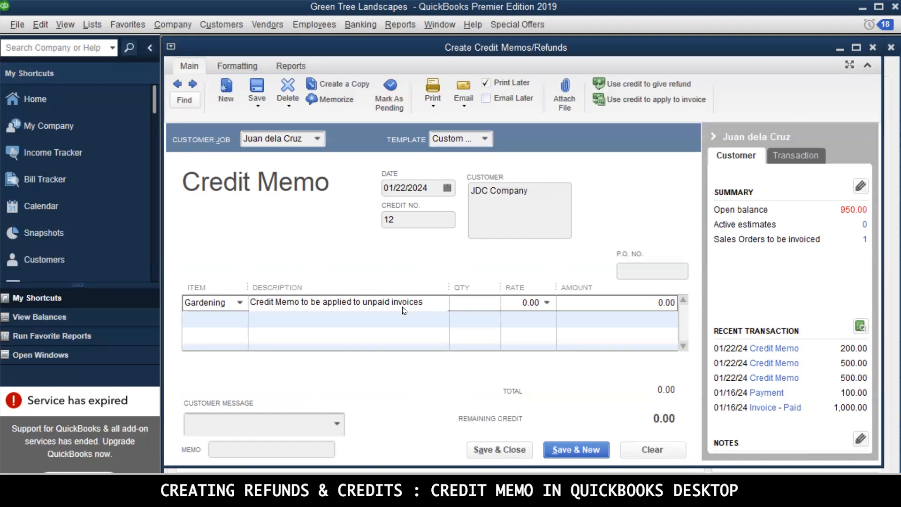
Set the second credit memo's Gardening line to quantity 1 at a rate of 300
key(Tab)
text(1)
click(522, 302)
text(300)
click(566, 303)
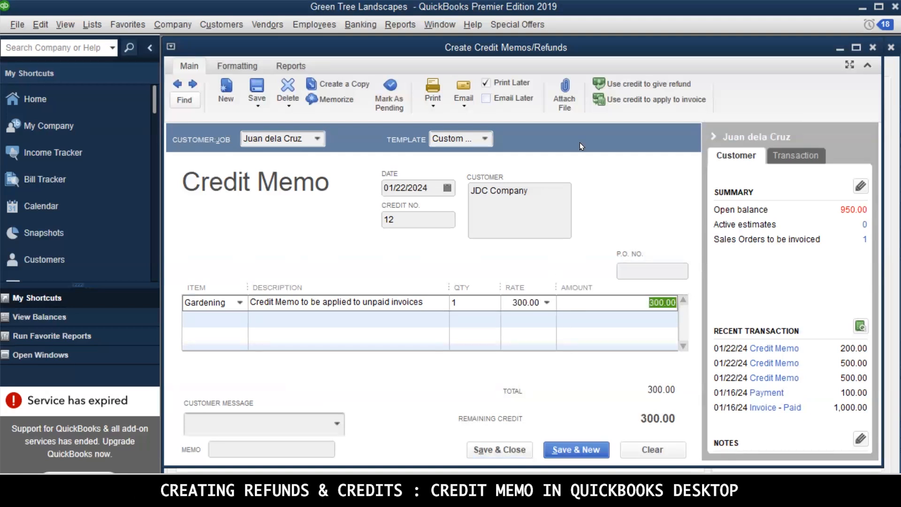
Apply the 300.00 credit to the customer's open invoice number 6, and save and close the credit memo
click(642, 99)
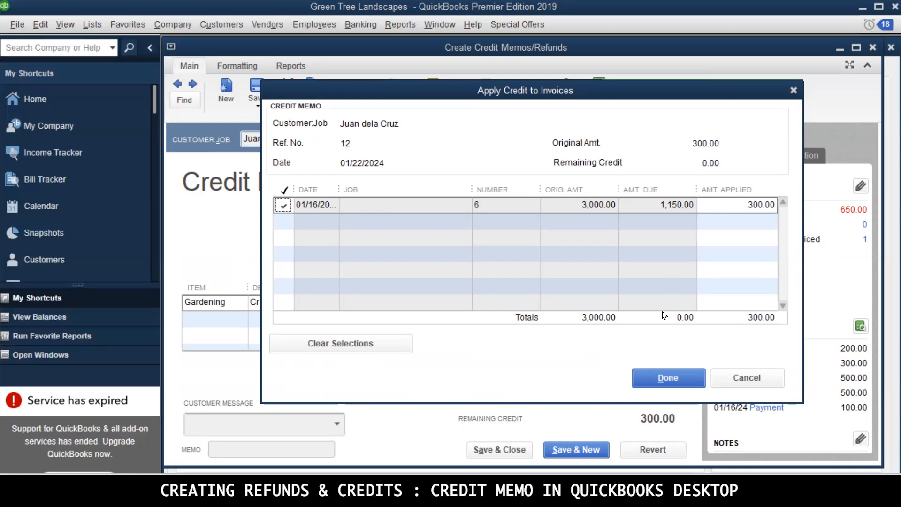
click(681, 371)
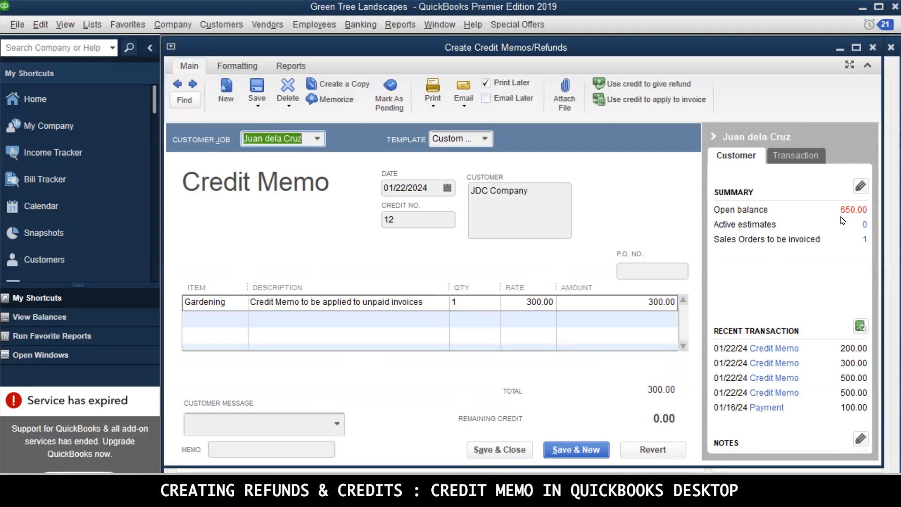
click(511, 454)
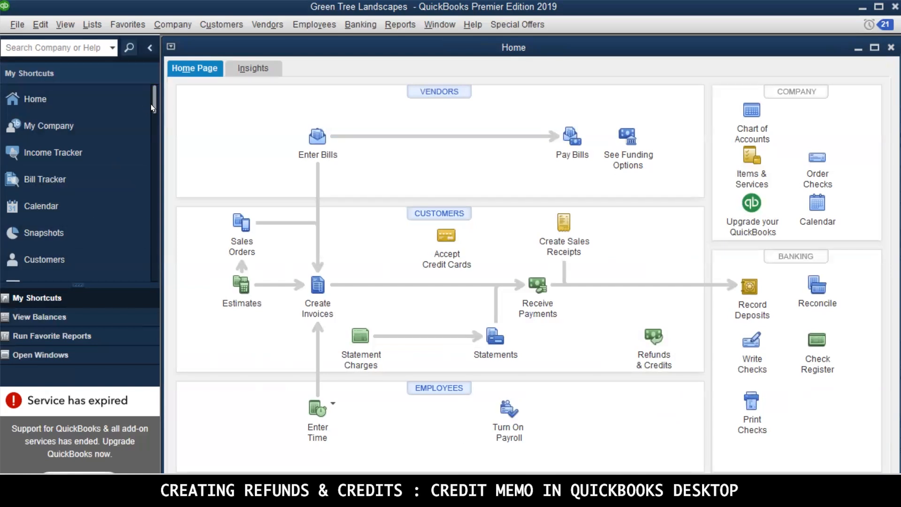
Open the JDC Company customer's record in the Customer Center and widen its details area
drag(154, 103, 154, 153)
click(46, 168)
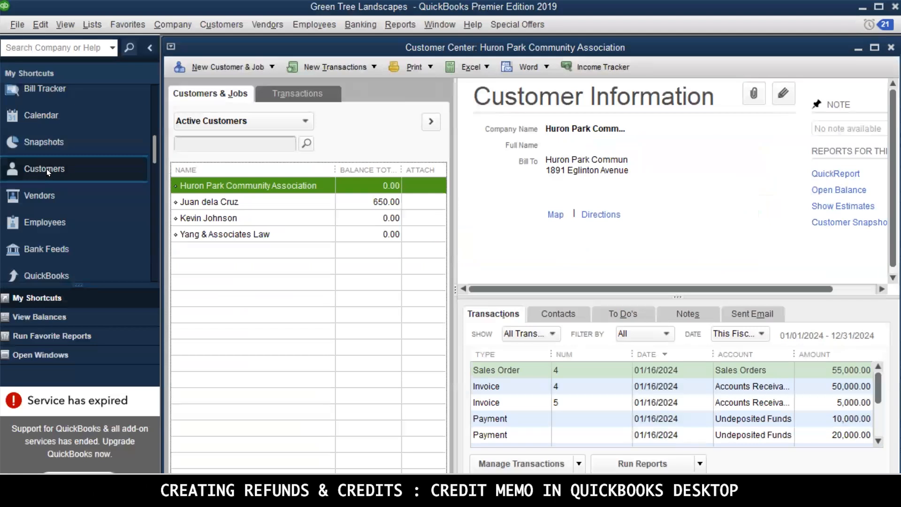
click(252, 203)
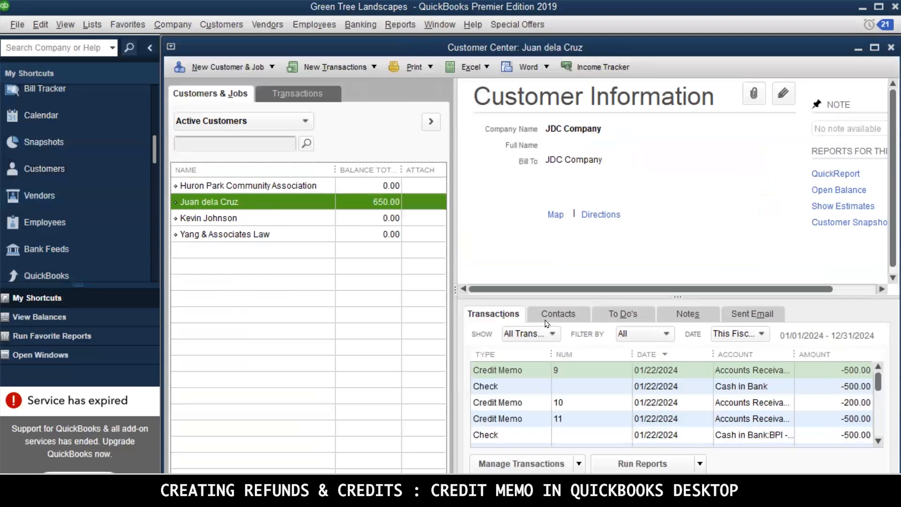
drag(455, 242, 389, 240)
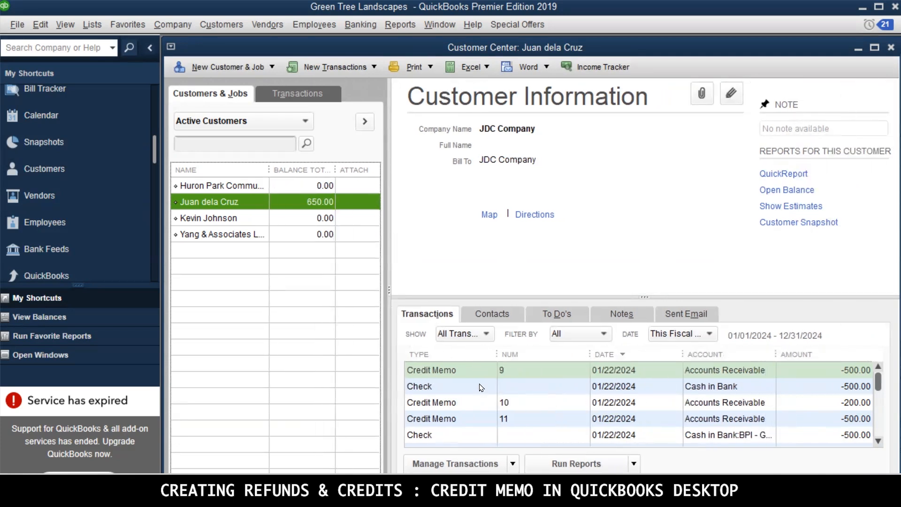
Review credit memos 10, 11 and 12 in the customer's transaction list
click(421, 404)
click(411, 421)
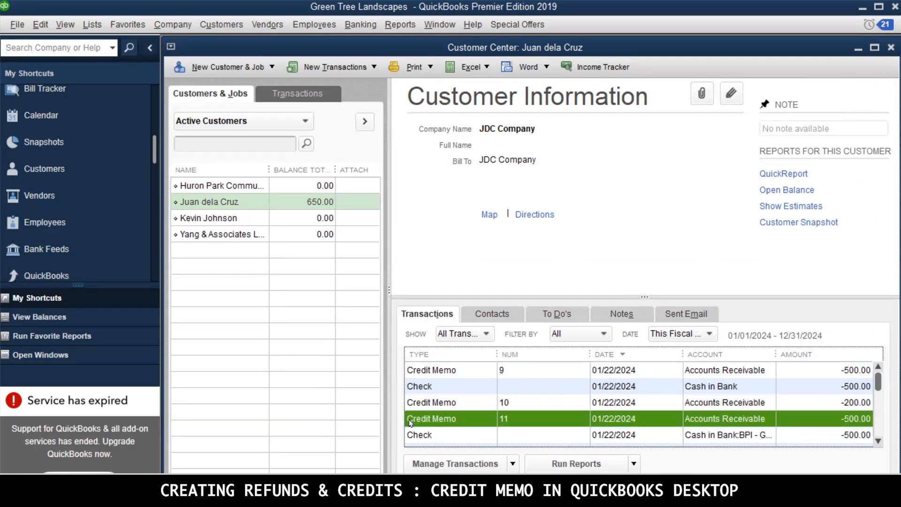
scroll(411, 421, down, 3)
scroll(411, 421, up, 2)
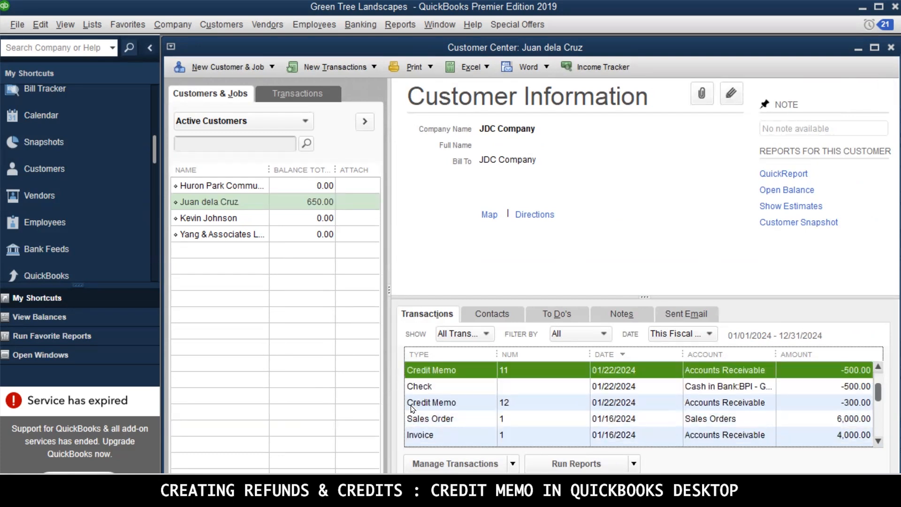
click(412, 403)
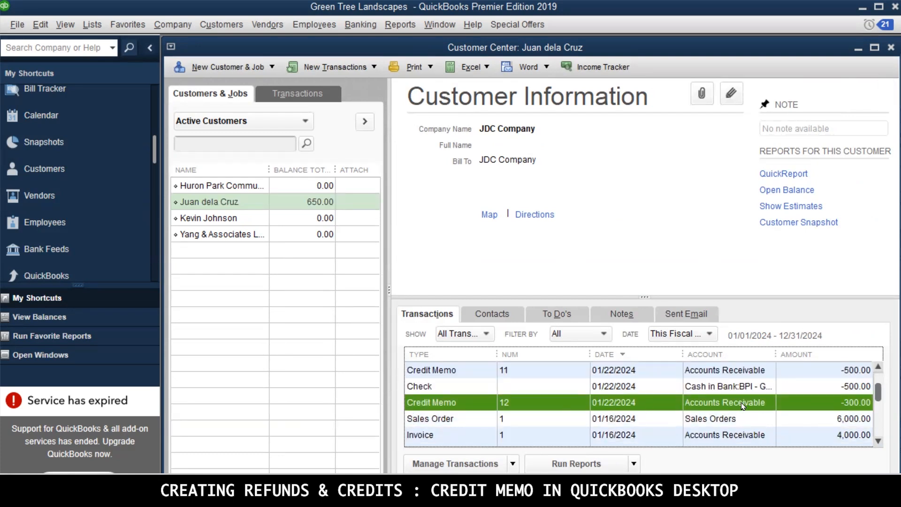
View the transaction journal of credit memo 9 from the customer's transaction list, and close the report and the Customer Center
scroll(744, 405, up, 1)
click(704, 374)
click(734, 389)
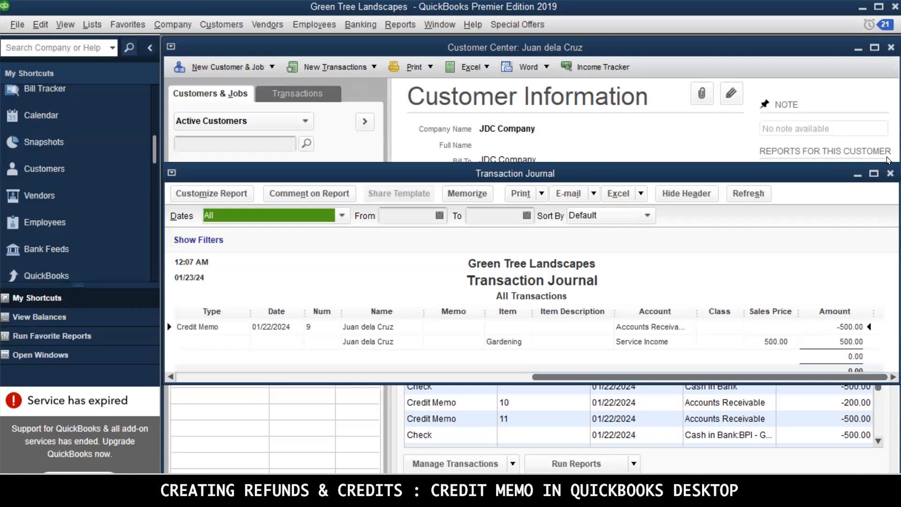
click(889, 173)
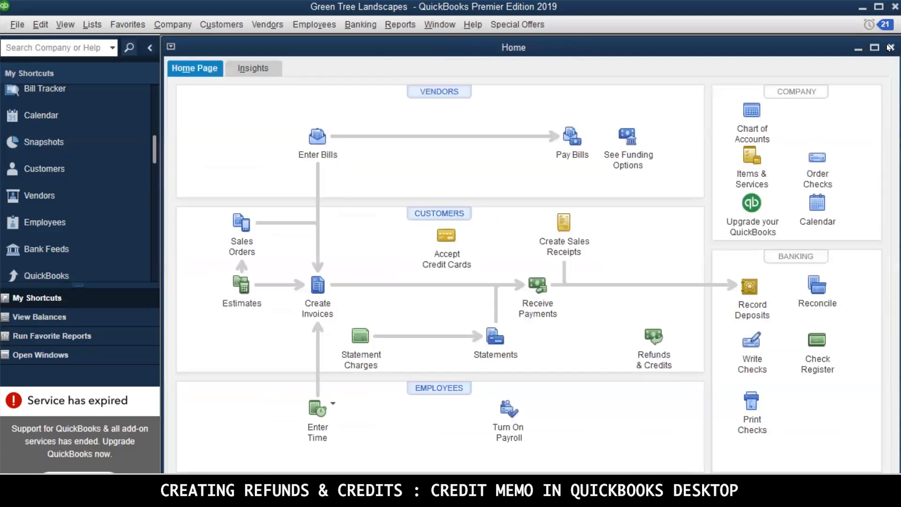
Start a new credit memo for the JDC Company customer
click(655, 336)
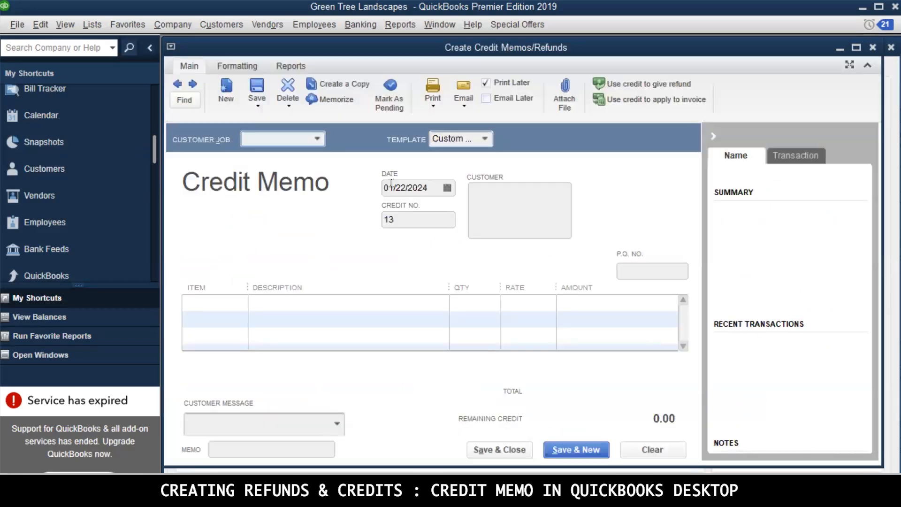
click(317, 142)
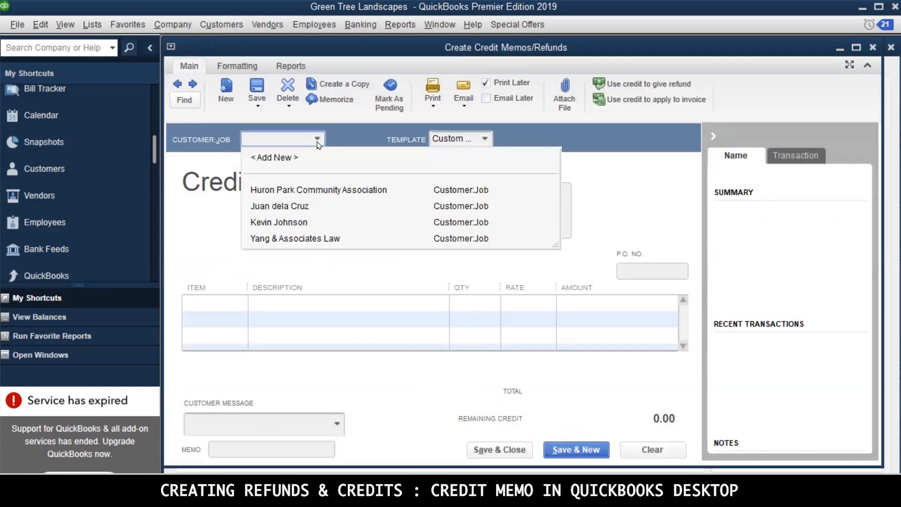
click(299, 207)
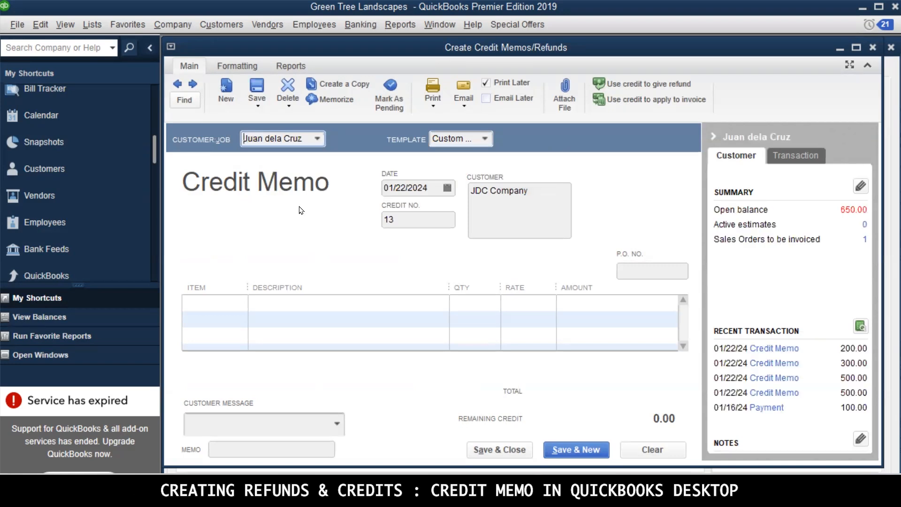
click(211, 303)
click(240, 303)
click(231, 355)
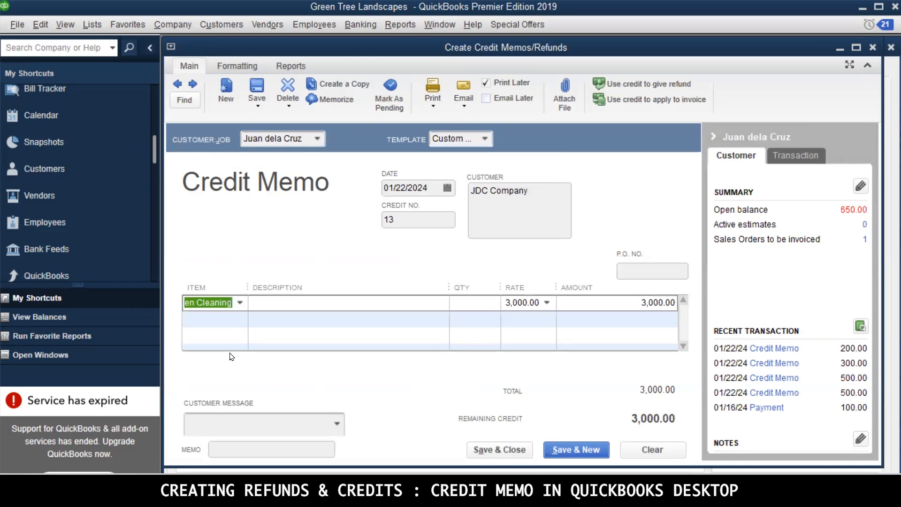
click(309, 301)
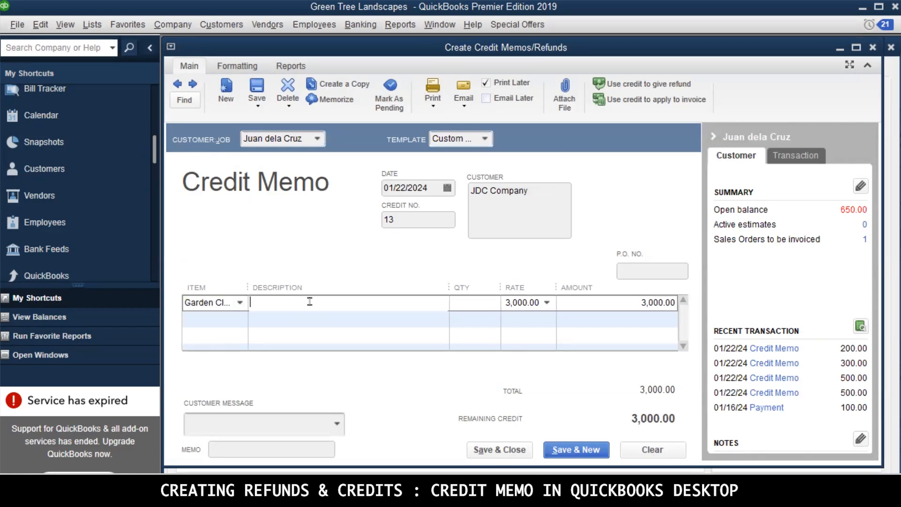
Set the credit memo line's item to Gardening with the description "To give available credits to JDC Co for next contracts"
click(240, 303)
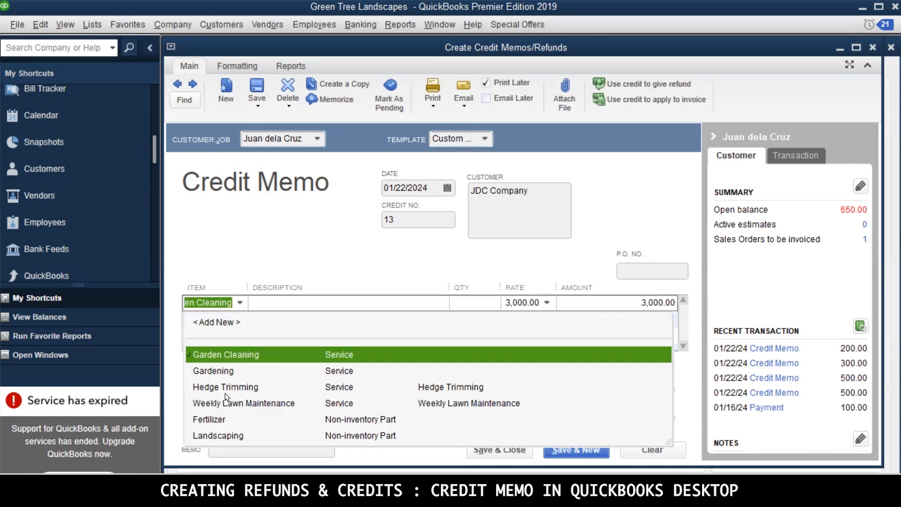
click(225, 371)
click(397, 300)
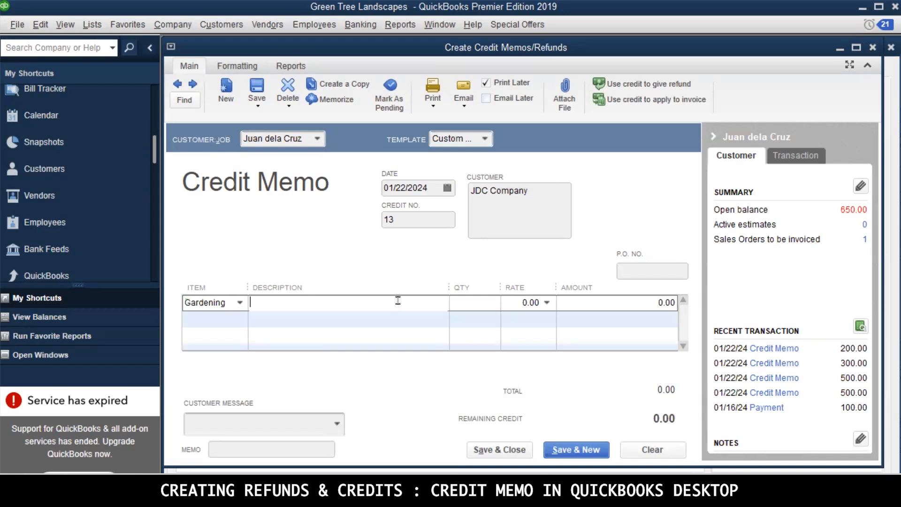
text(To give available cre)
text(dit as)
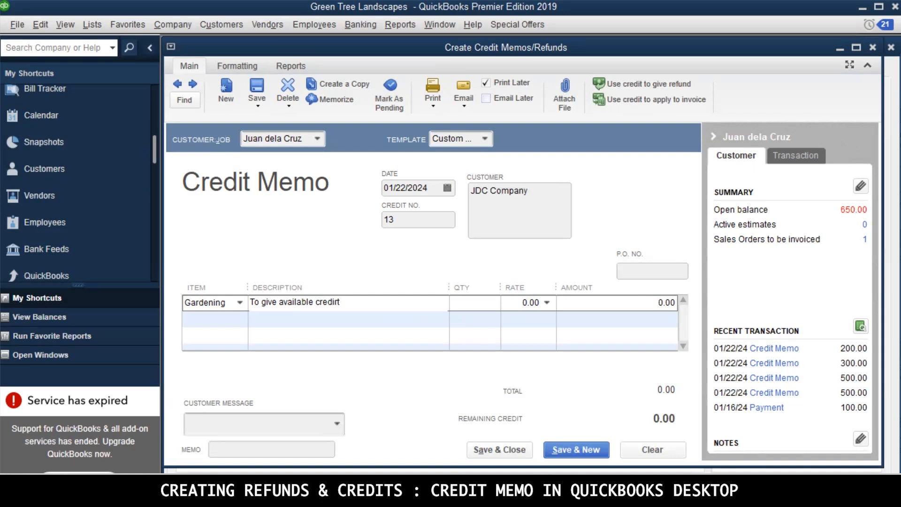
key(BackSpace)
key(BackSpace)
key(BackSpace)
key(BackSpace)
text(s to JDC Co for next contracts)
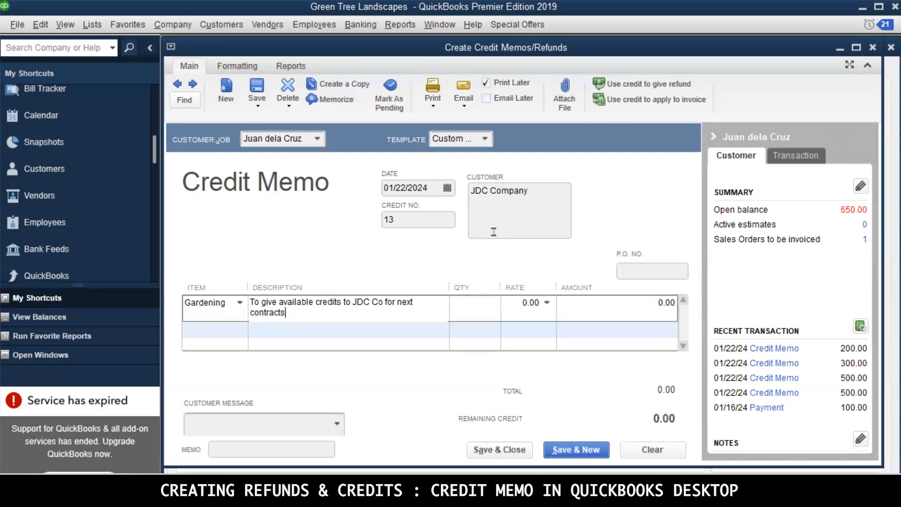
Set the Gardening line to quantity 1 at a rate of 800, and save and close the memo, retaining the amount as an available credit
click(464, 302)
text(1)
click(527, 302)
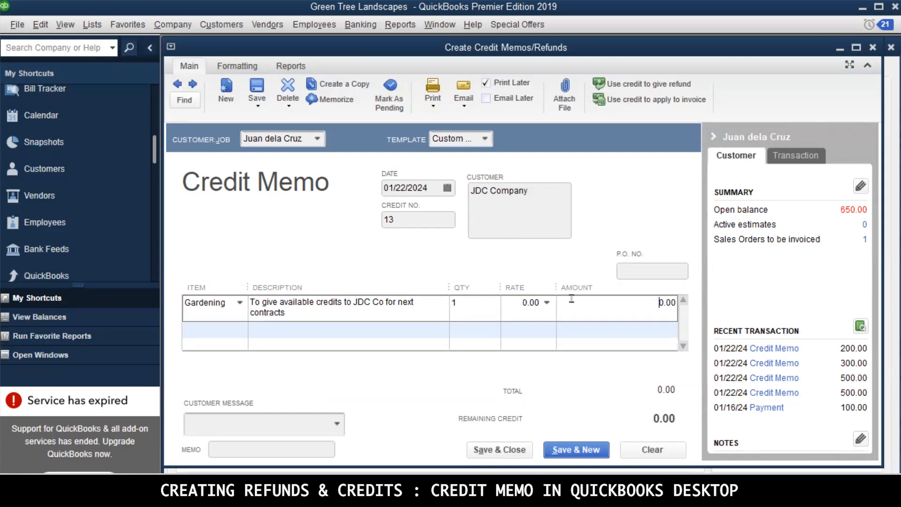
double_click(518, 304)
text(800)
key(Tab)
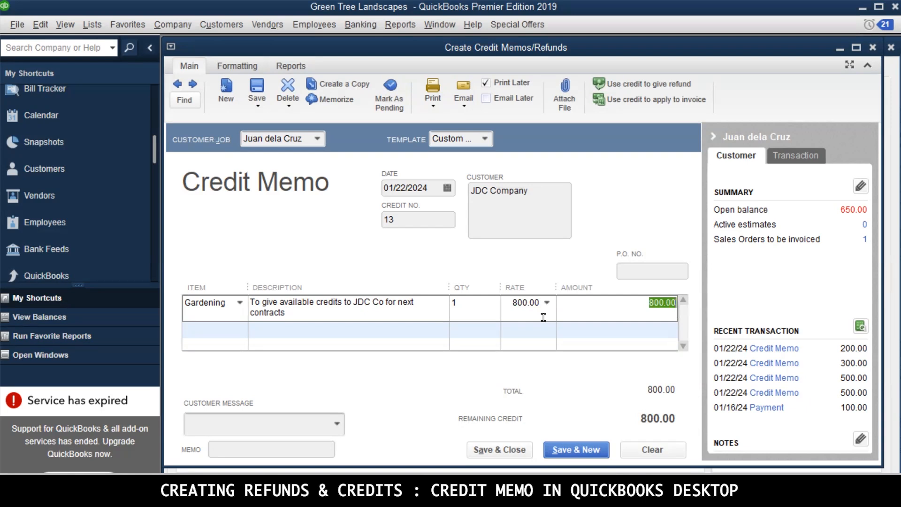
click(524, 451)
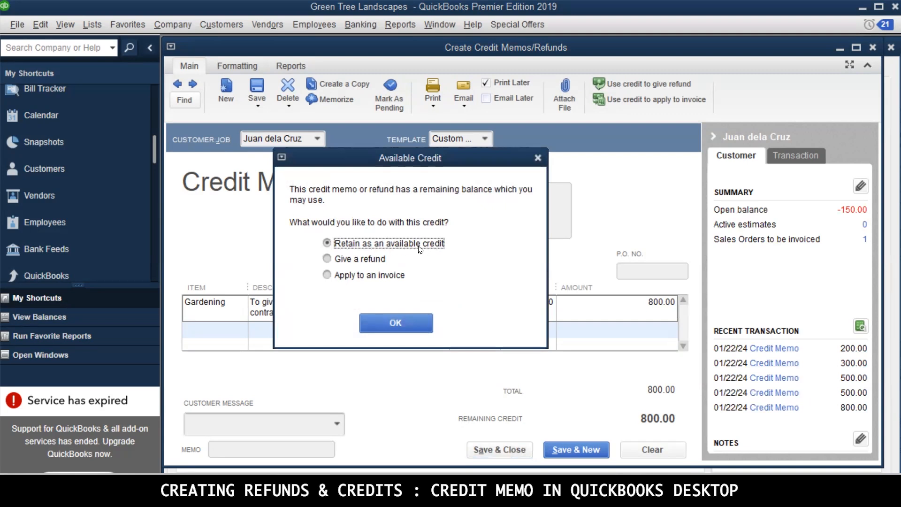
click(405, 323)
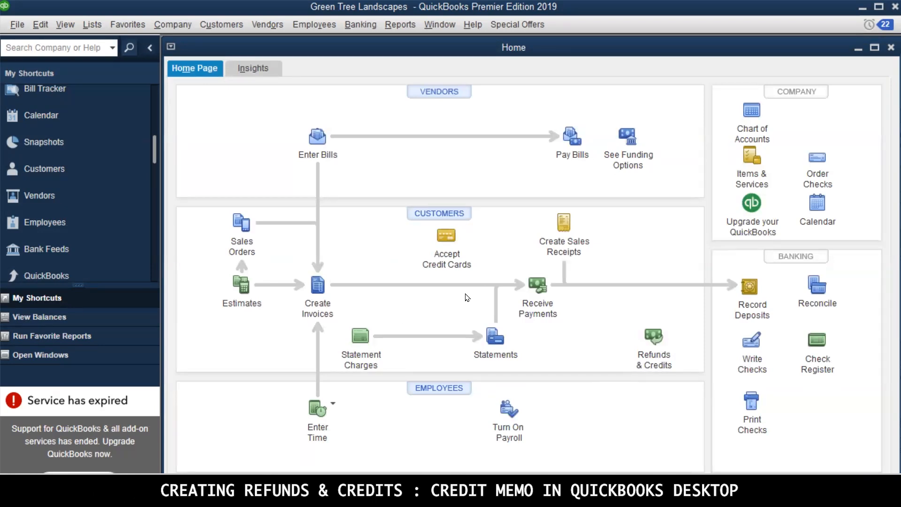
Open the Account QuickReport of the Service Income account from the Chart of Accounts
click(764, 126)
scroll(287, 342, down, 3)
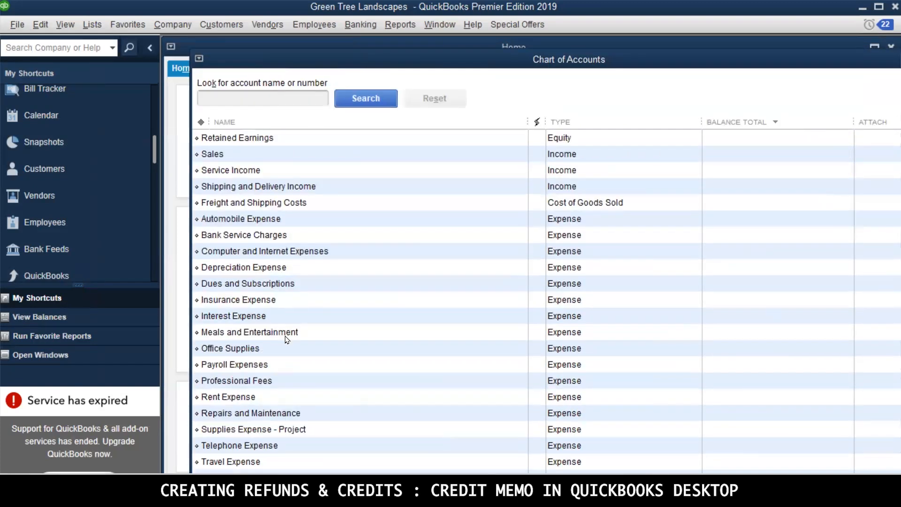
click(252, 173)
right_click(252, 173)
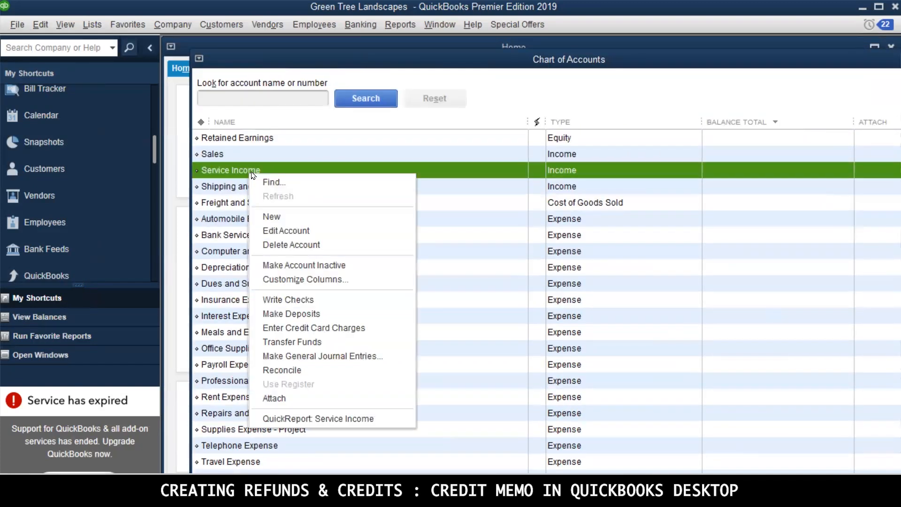
click(221, 170)
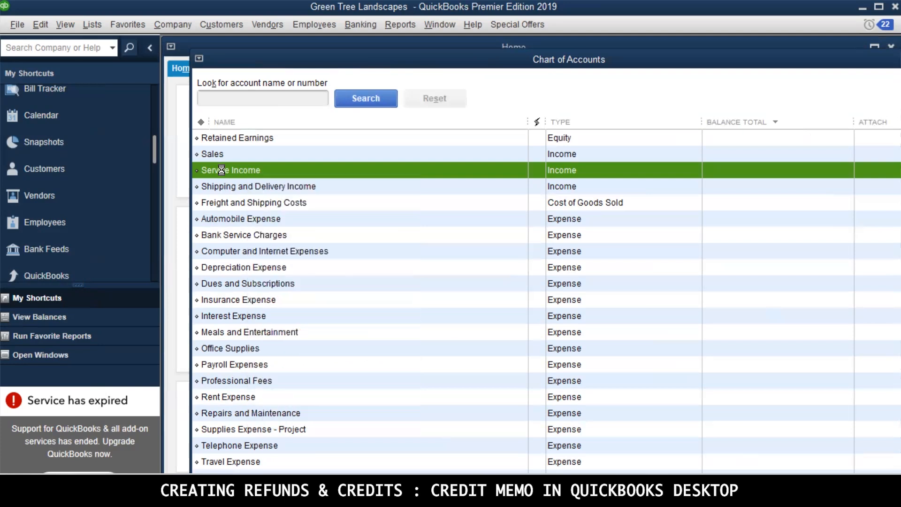
double_click(221, 170)
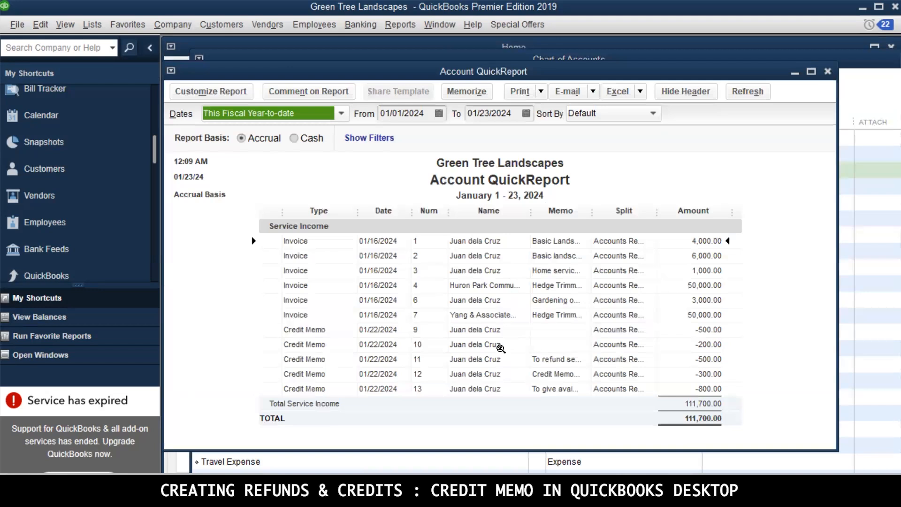
Widen the report's Memo and Split columns to read the full credit memo descriptions, accounts and amounts
drag(591, 208, 626, 208)
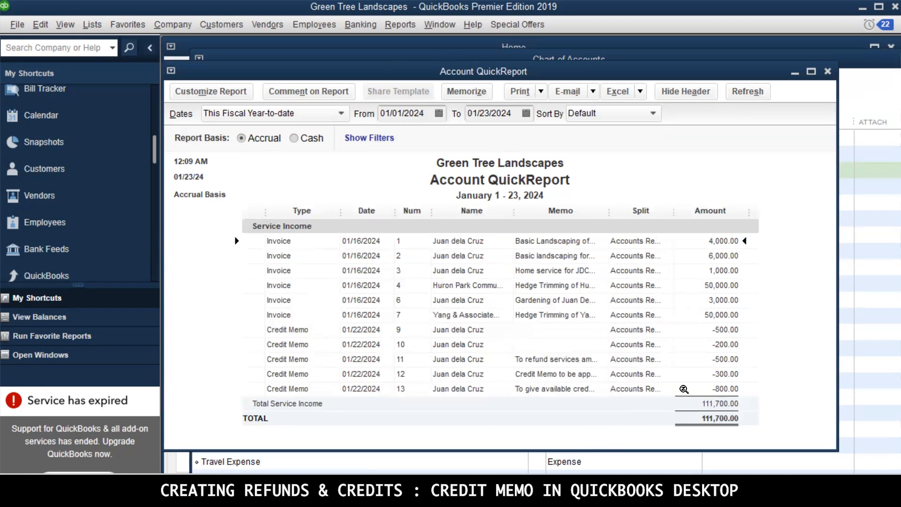
drag(672, 210, 708, 210)
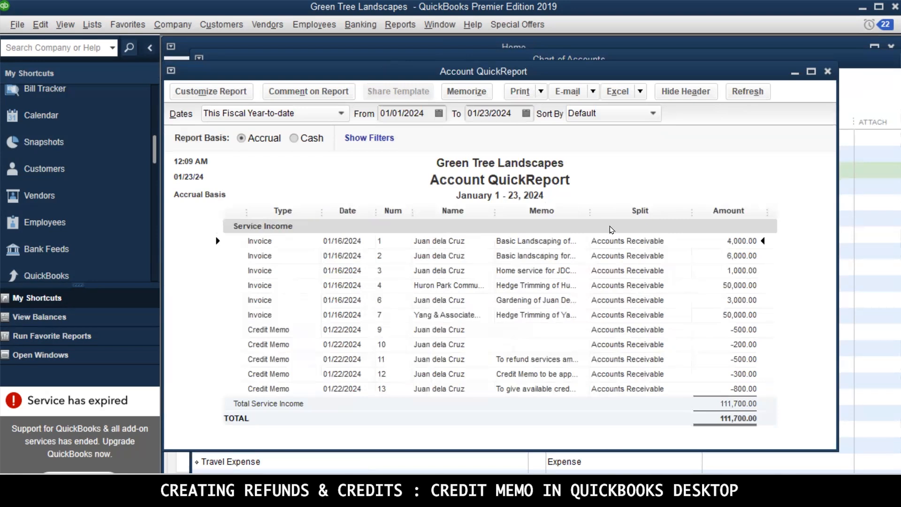
drag(589, 211, 677, 210)
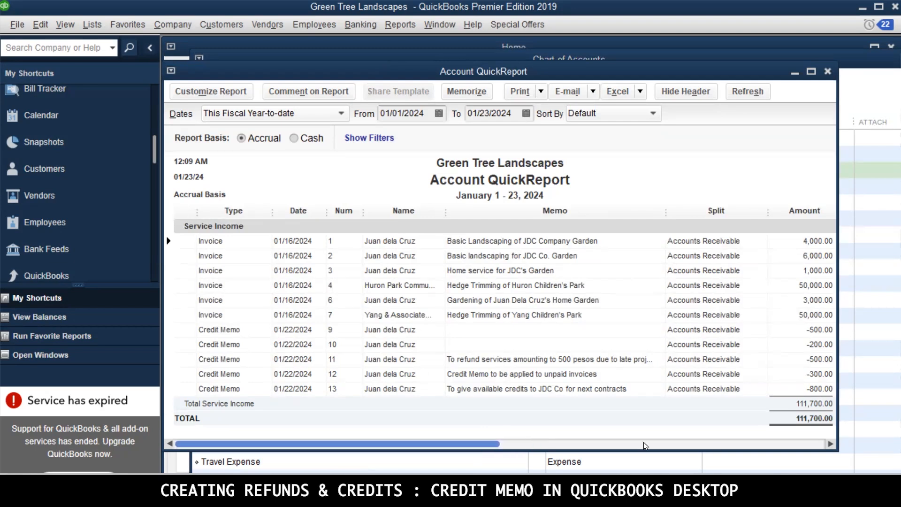
click(829, 444)
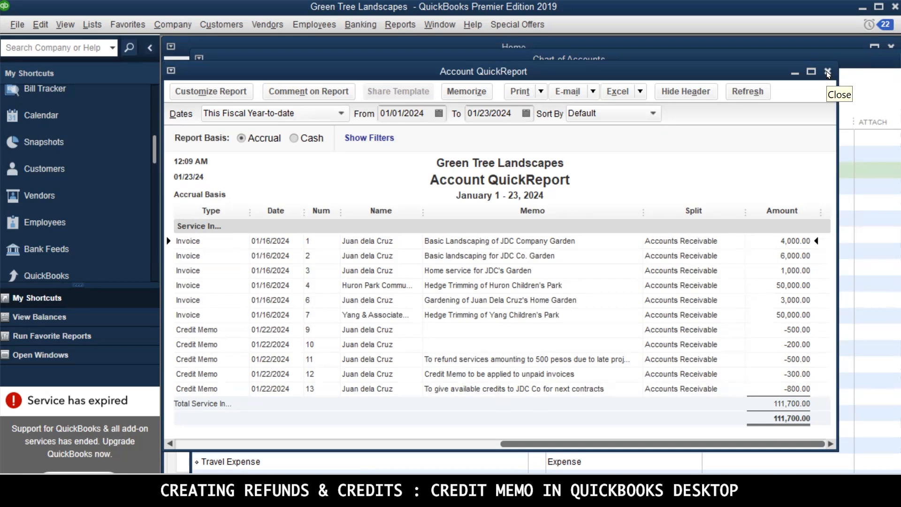
Close the Service Income report and sort the Chart of Accounts by name
click(828, 73)
scroll(458, 374, up, 4)
click(224, 122)
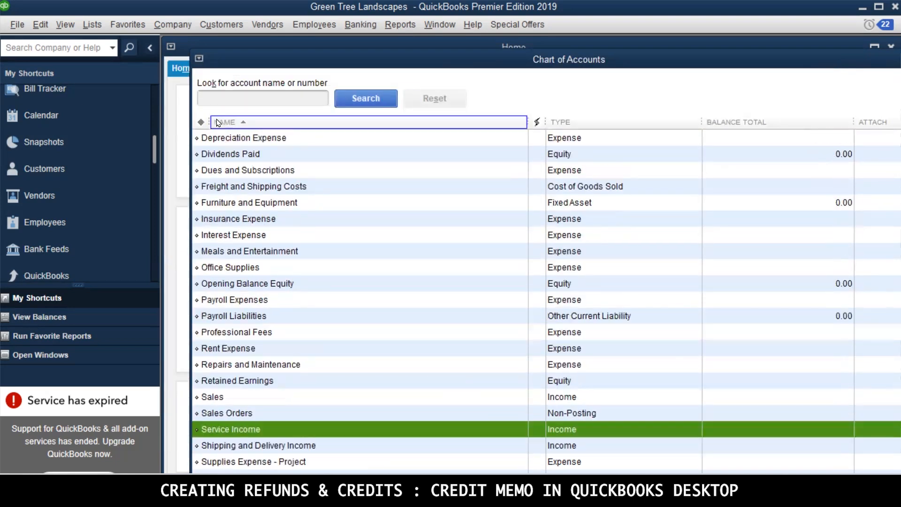
Open the Accounts Receivable register and enlarge its window to review the credit memo entries
double_click(205, 153)
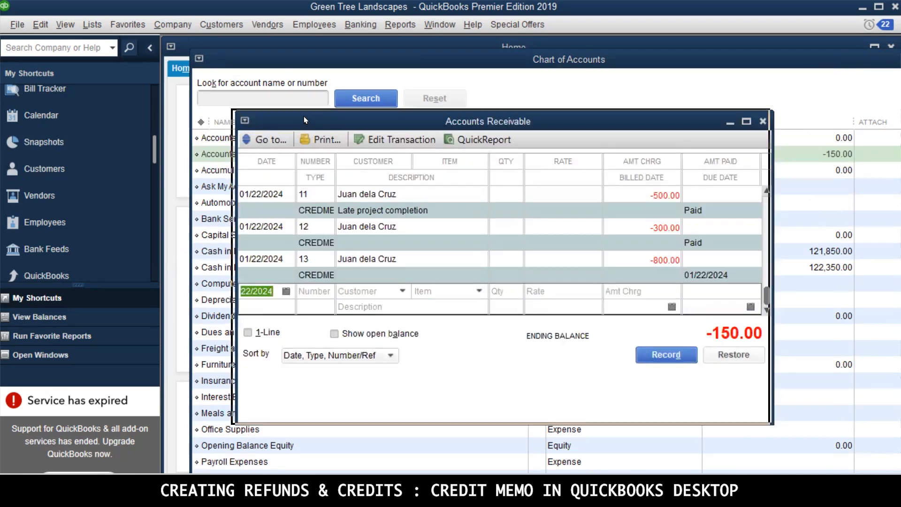
drag(217, 45, 216, 44)
drag(677, 349, 855, 436)
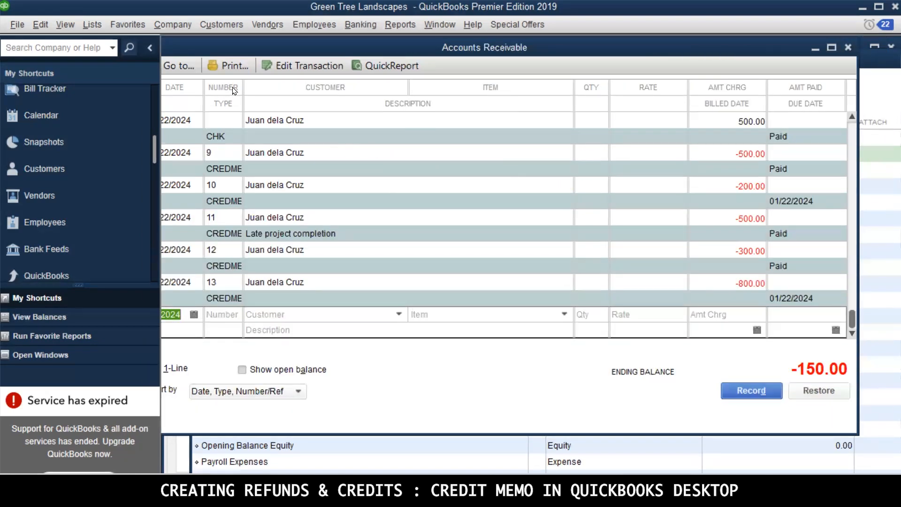